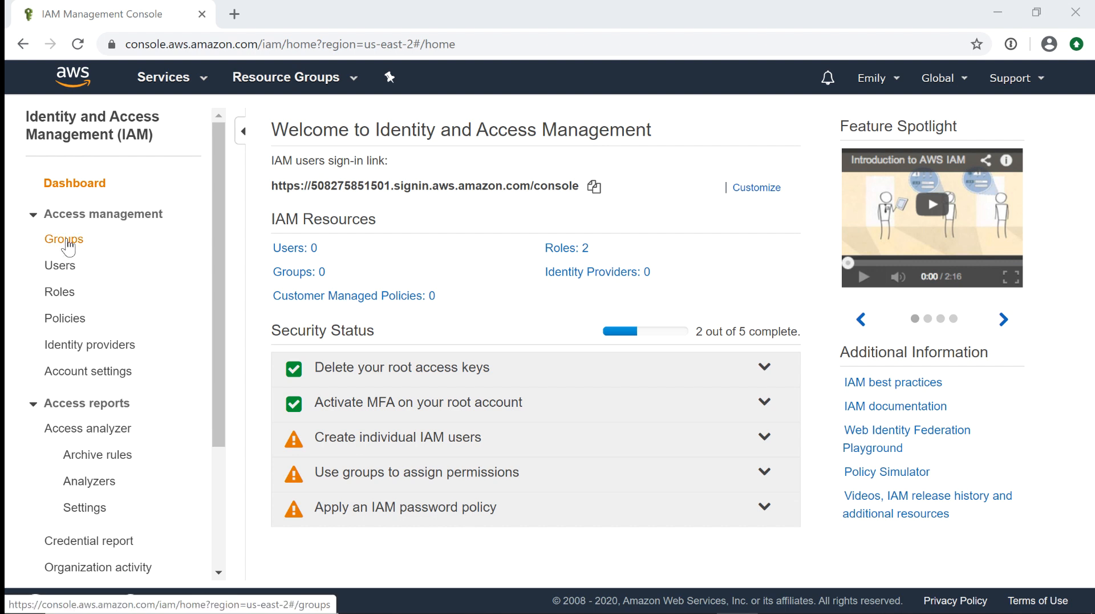
- Start a new IAM group named Administrators and continue to the policy selection
{"action": "left_click", "coordinate": [65, 239]}
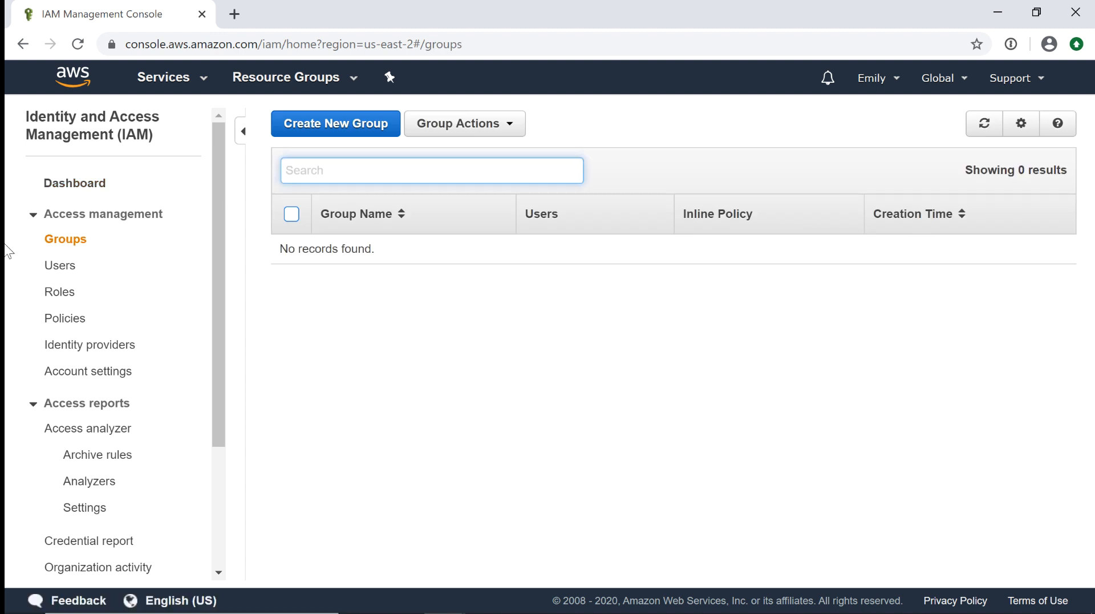
{"action": "left_click", "coordinate": [362, 130]}
{"action": "left_click", "coordinate": [519, 189]}
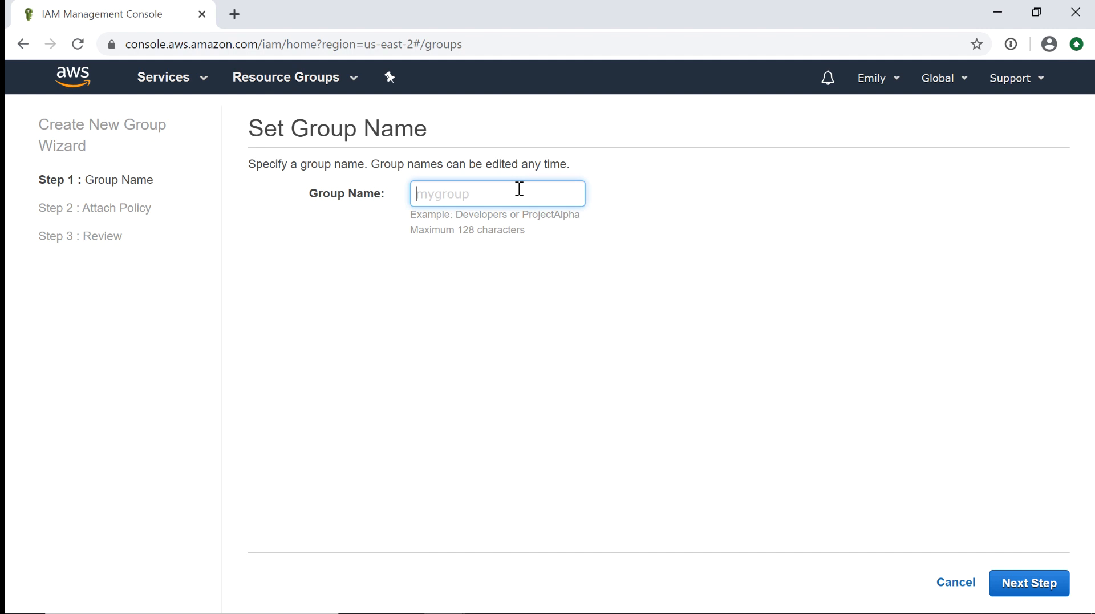
{"action": "type", "text": "Administrators"}
{"action": "left_click", "coordinate": [1047, 583]}
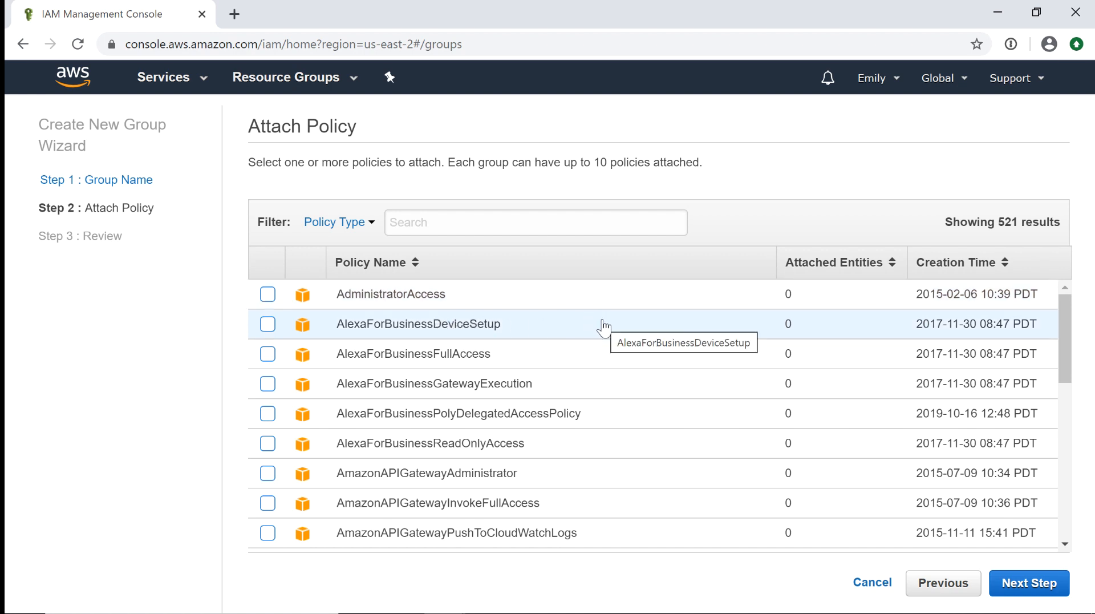
- Attach the AdministratorAccess policy to the new group and create the group
{"action": "left_click", "coordinate": [266, 295]}
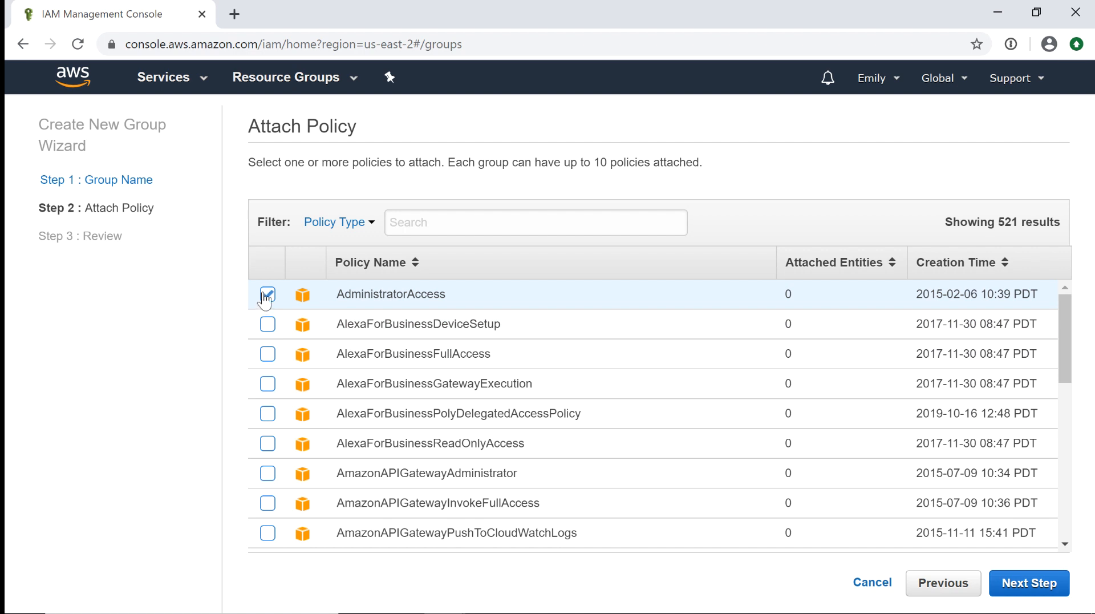
{"action": "left_click", "coordinate": [1039, 588]}
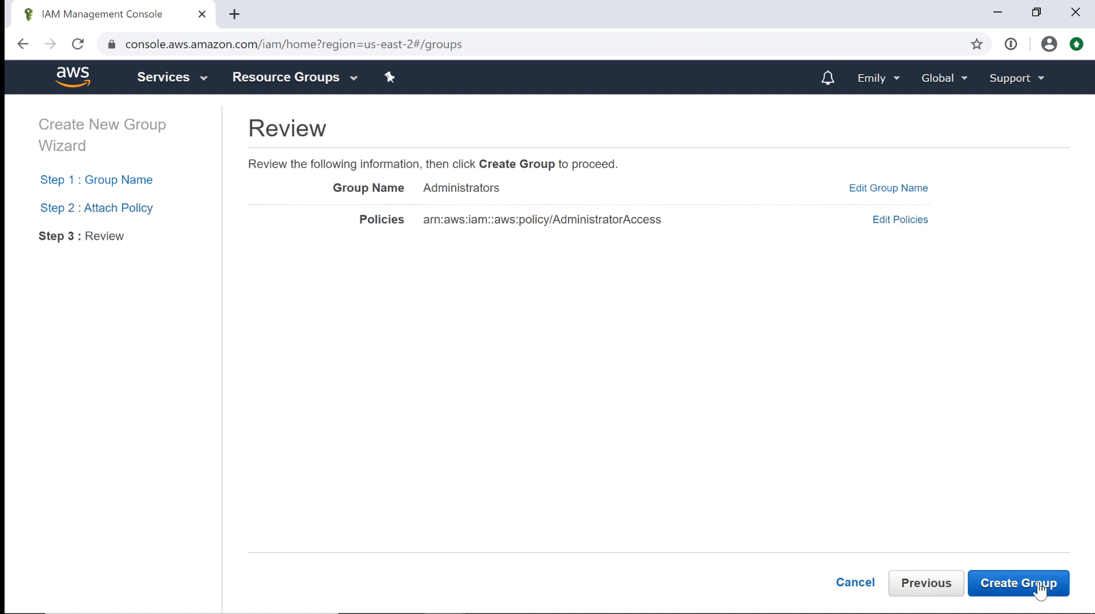
{"action": "left_click", "coordinate": [1041, 591]}
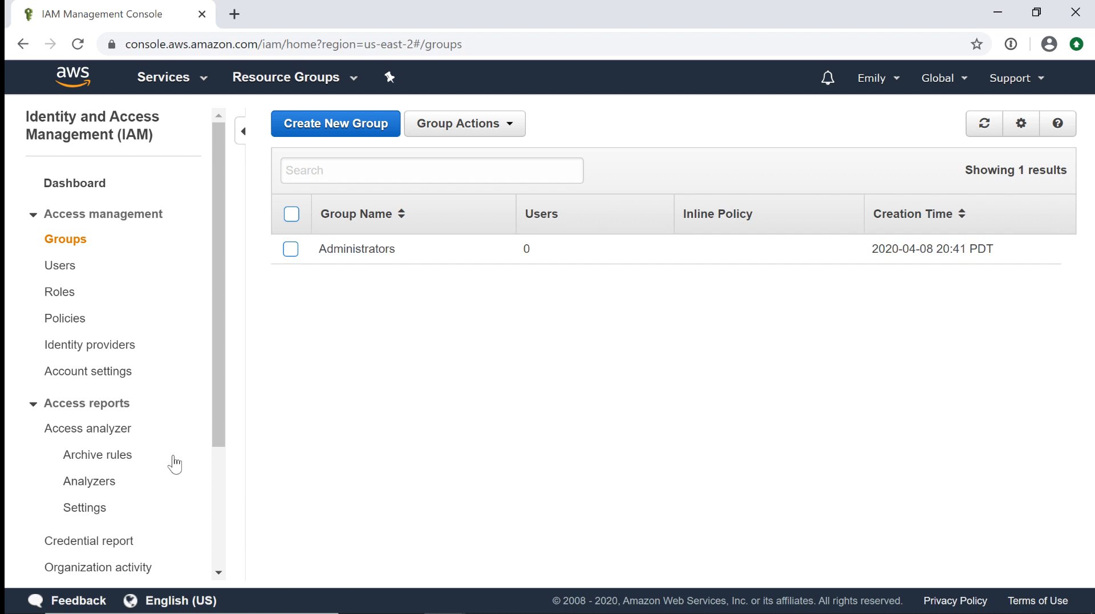
- Start adding a new IAM user with the user name Admin
{"action": "left_click", "coordinate": [73, 269]}
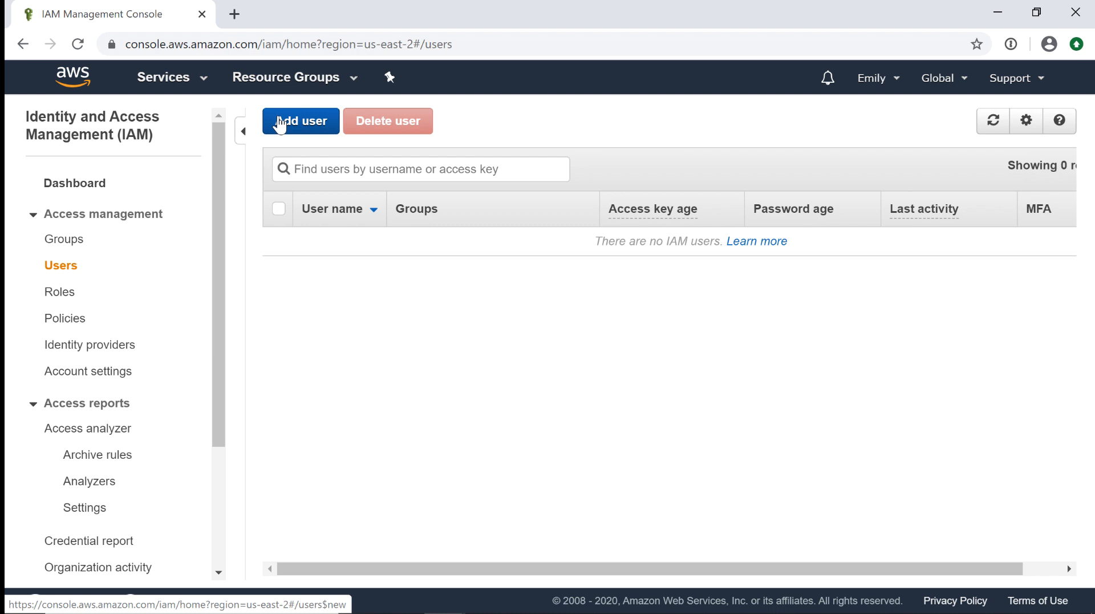
{"action": "left_click", "coordinate": [280, 125]}
{"action": "left_click", "coordinate": [355, 251]}
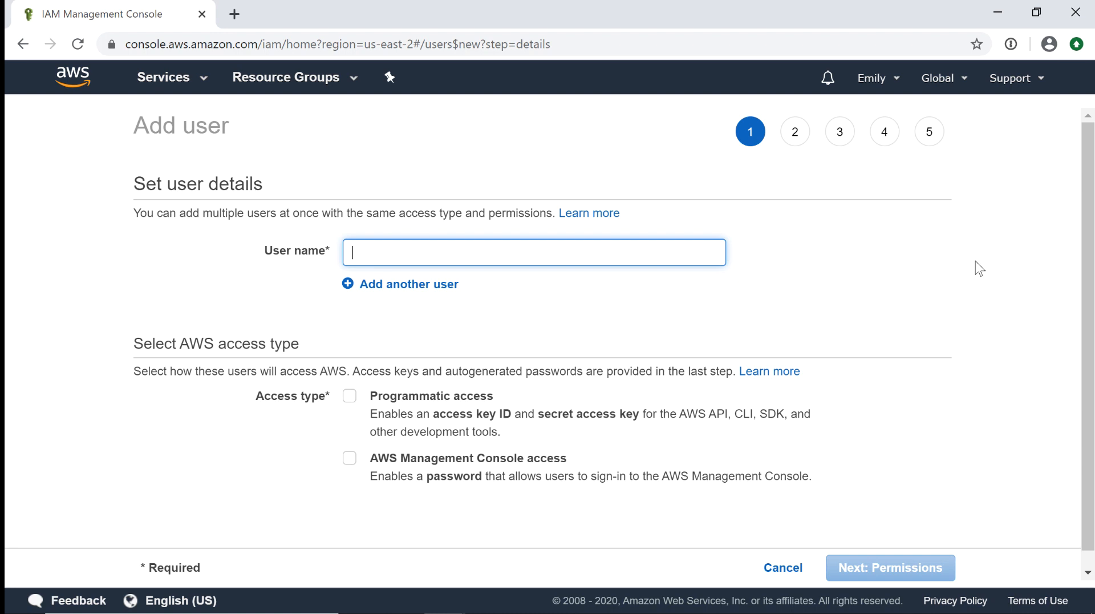
{"action": "type", "text": "Admin"}
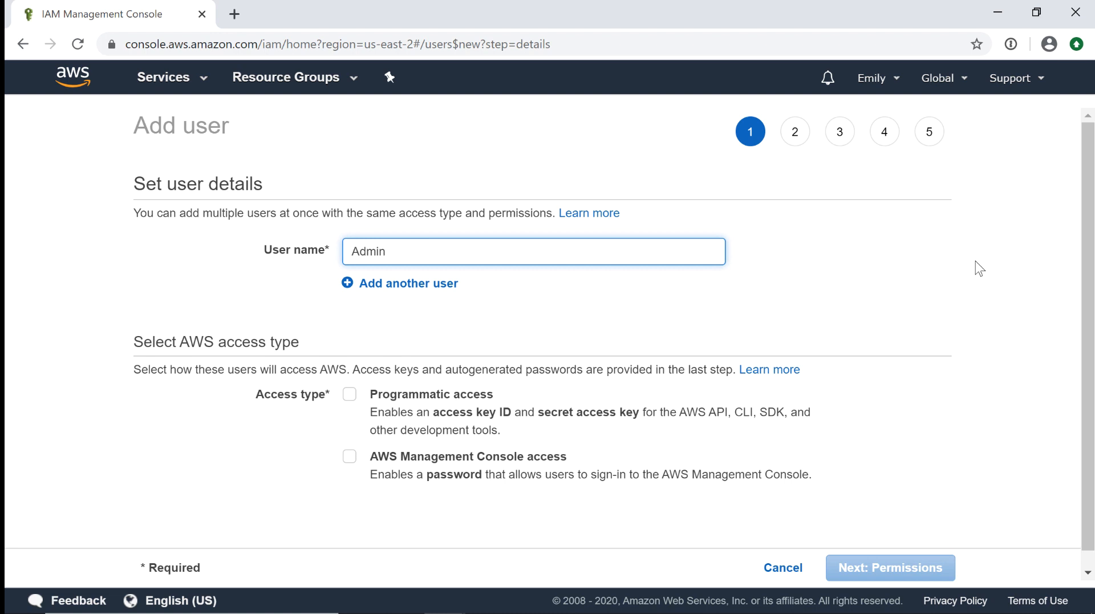
- Give the user programmatic and AWS Management Console access, keeping the autogenerated password and required reset, and continue to the permissions
{"action": "scroll", "coordinate": [1000, 362], "scroll_direction": "down", "scroll_amount": 1}
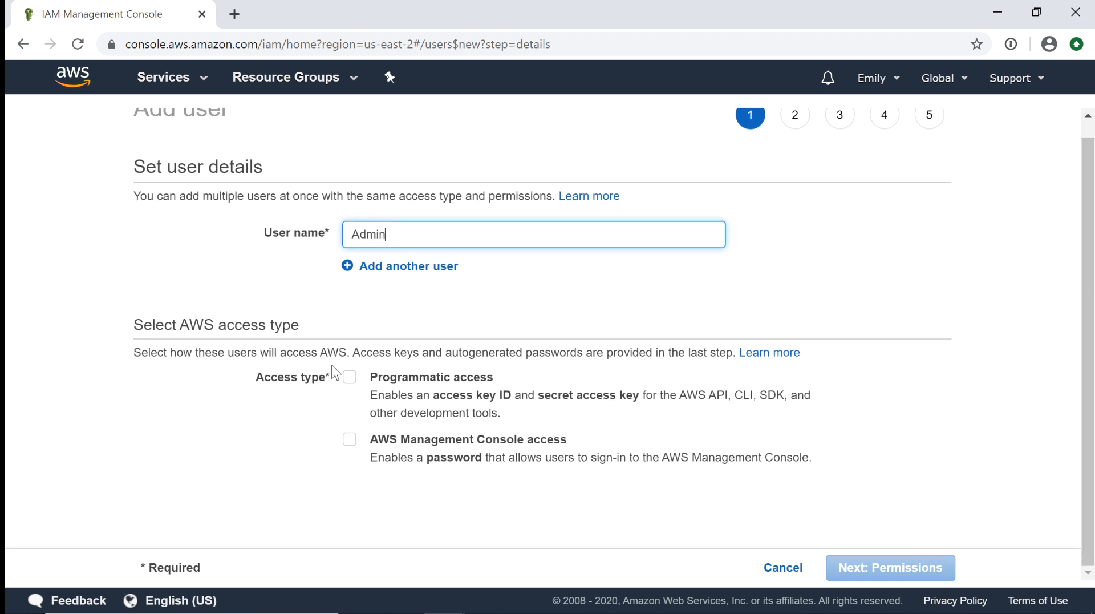
{"action": "left_click", "coordinate": [350, 377]}
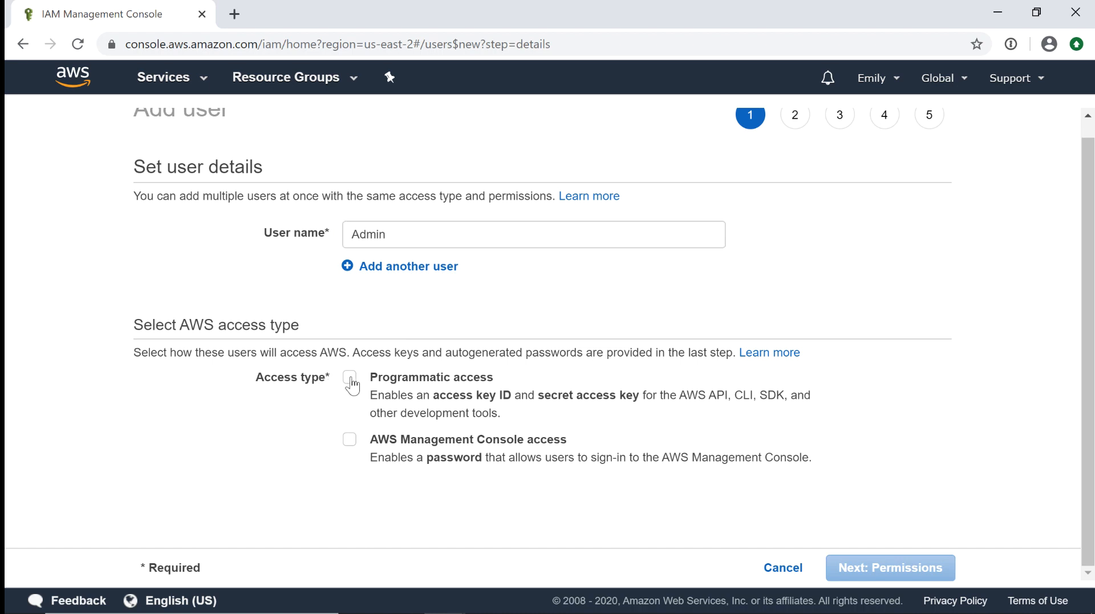
{"action": "left_click", "coordinate": [350, 440]}
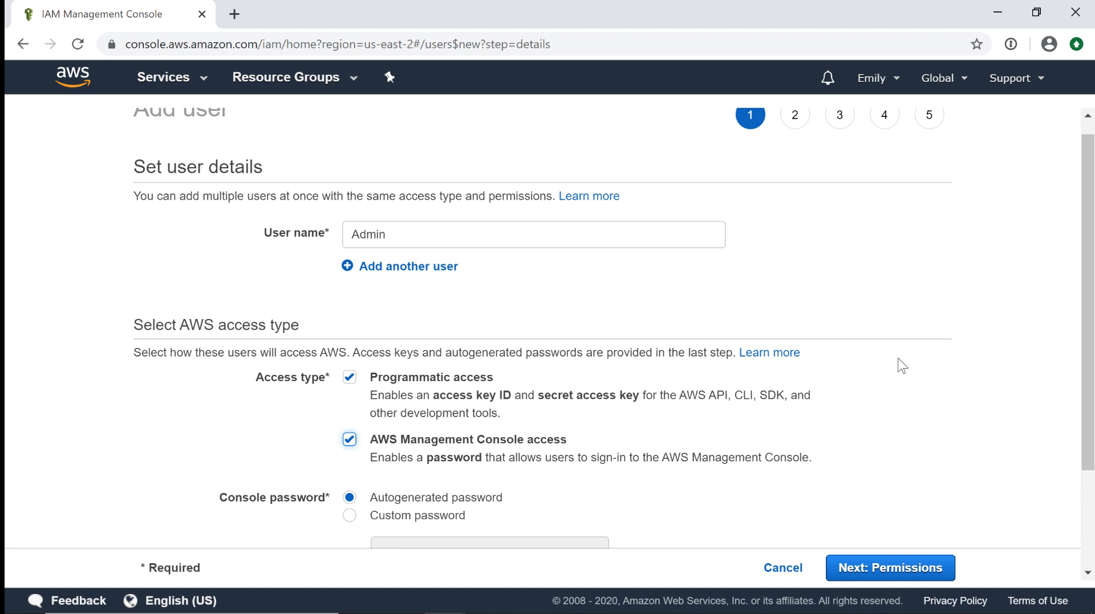
{"action": "scroll", "coordinate": [906, 370], "scroll_direction": "down", "scroll_amount": 3}
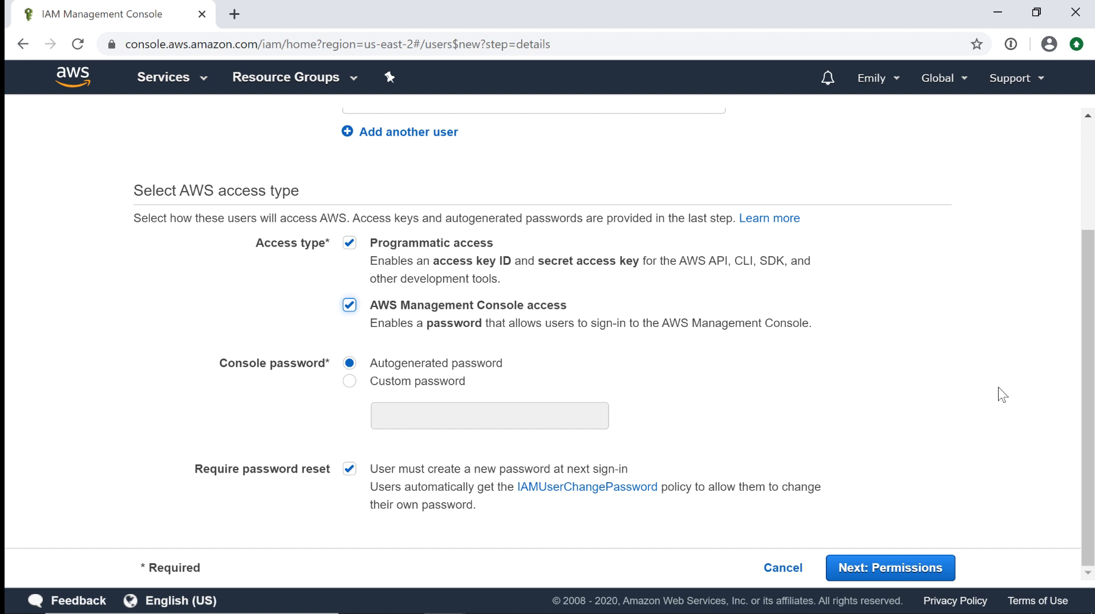
{"action": "left_click", "coordinate": [924, 576]}
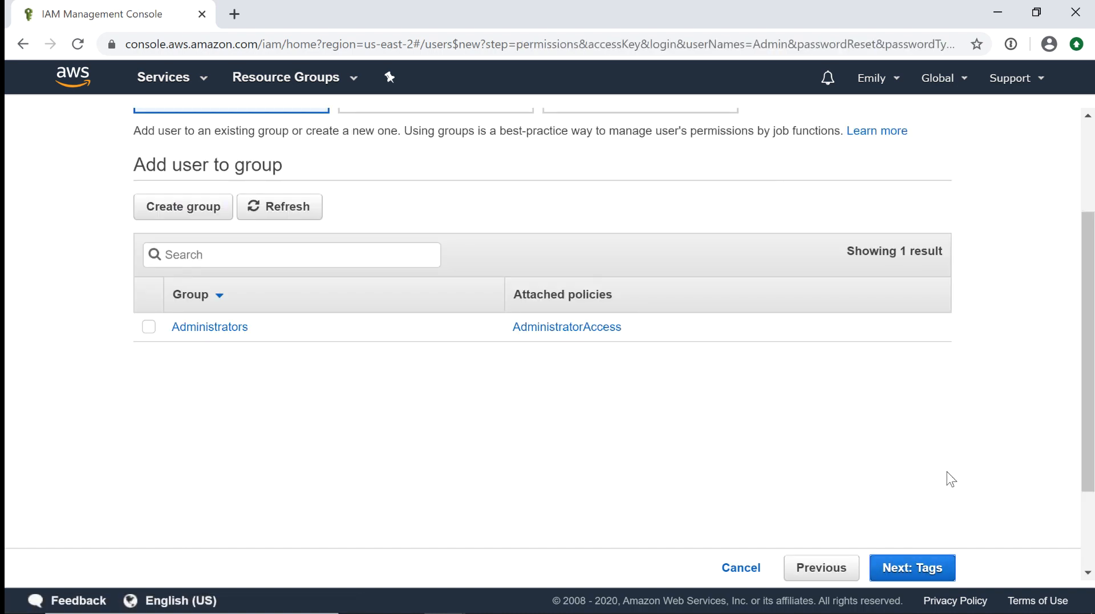
{"action": "scroll", "coordinate": [951, 479], "scroll_direction": "up", "scroll_amount": 2}
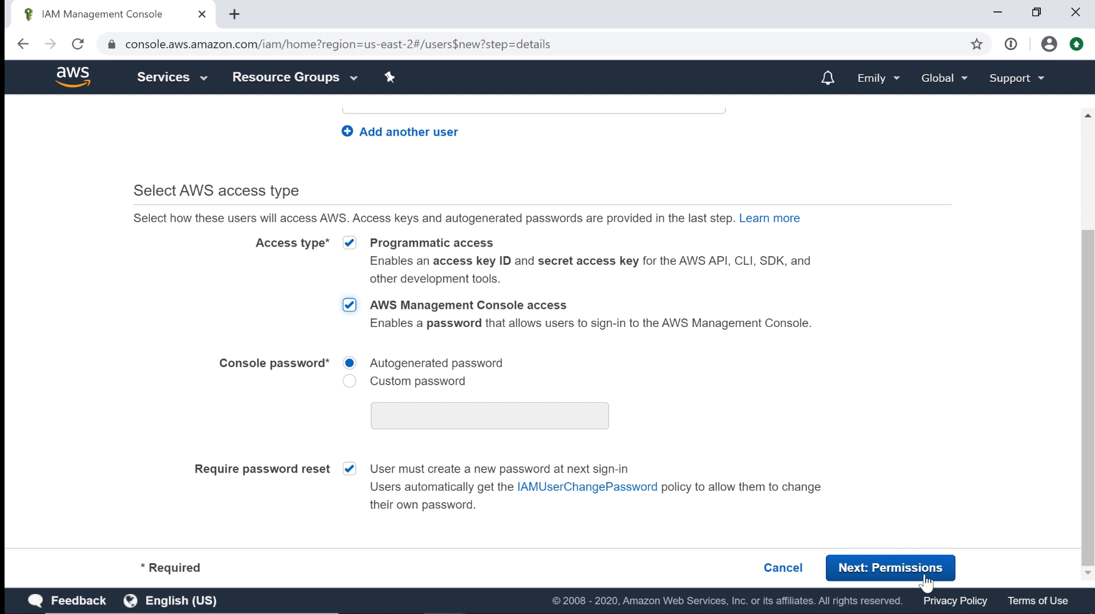
{"action": "left_click", "coordinate": [924, 577]}
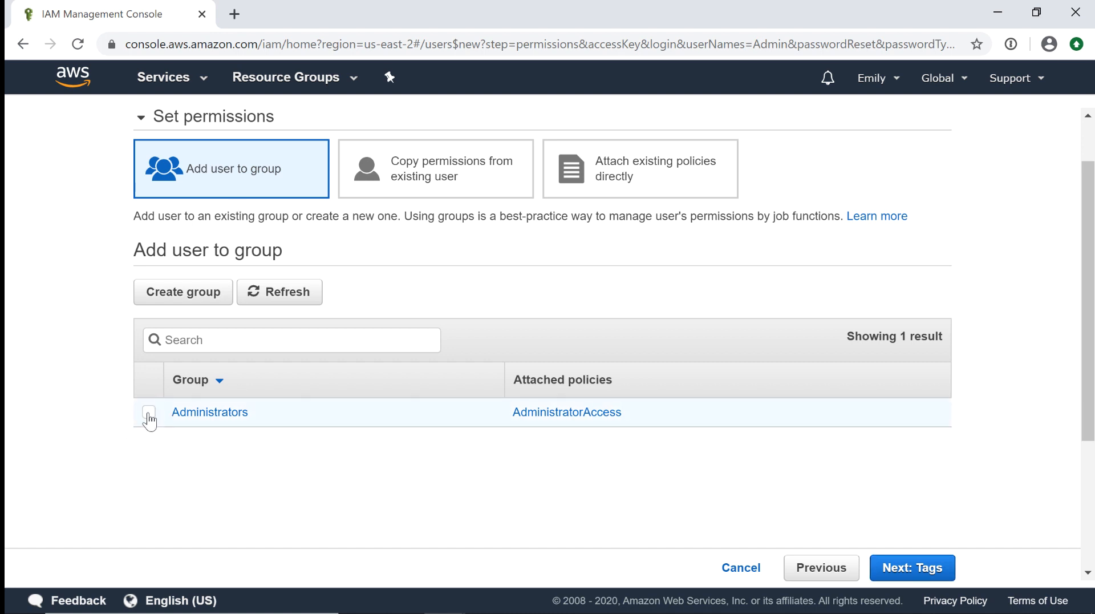
- Add the user to the Administrators group and continue to the review without adding tags
{"action": "left_click", "coordinate": [149, 414]}
{"action": "left_click", "coordinate": [926, 575]}
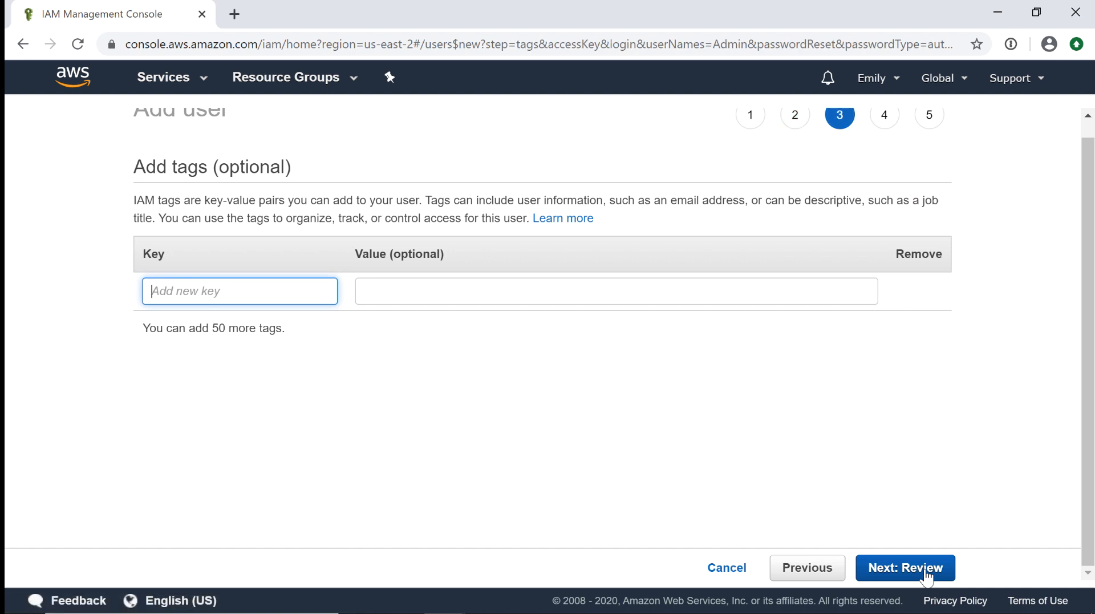
{"action": "scroll", "coordinate": [701, 433], "scroll_direction": "up", "scroll_amount": 1}
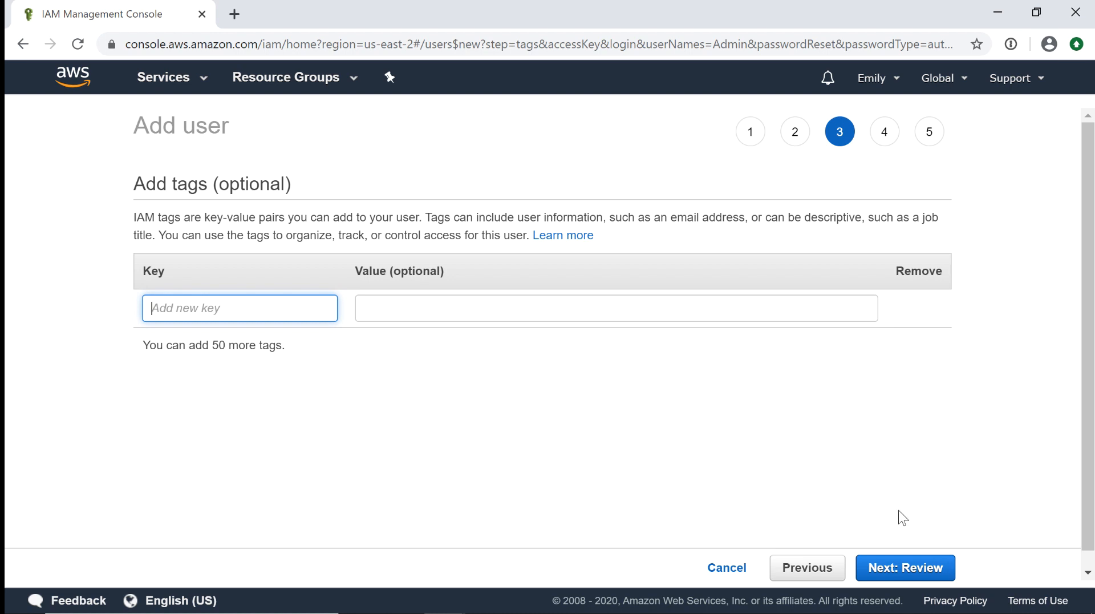
{"action": "left_click", "coordinate": [944, 580]}
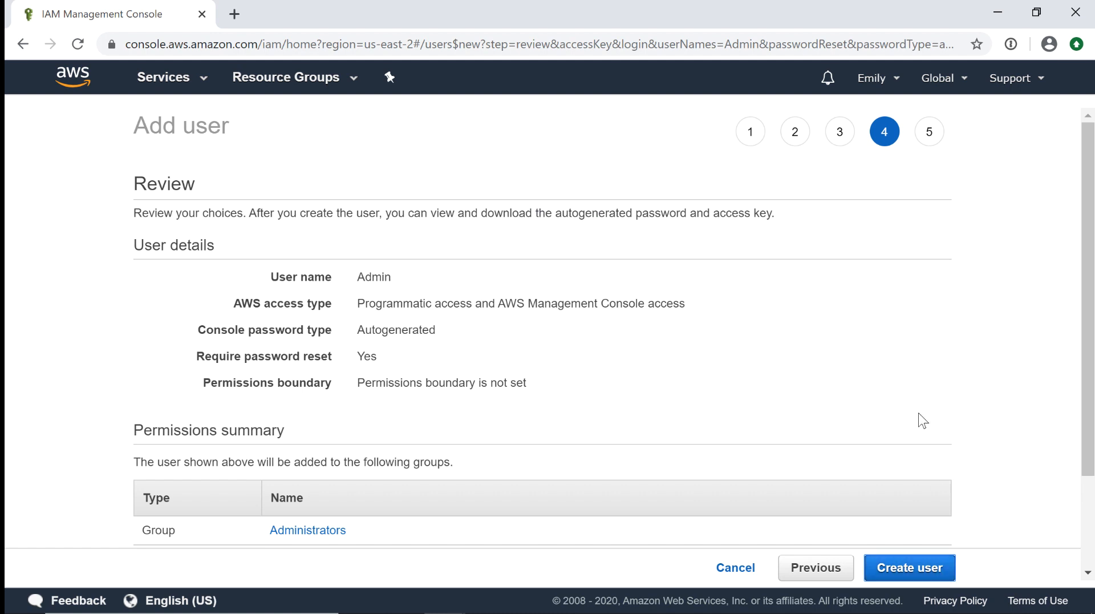
- Review the Admin user's details and permissions summary, and create the user
{"action": "scroll", "coordinate": [919, 420], "scroll_direction": "down", "scroll_amount": 3}
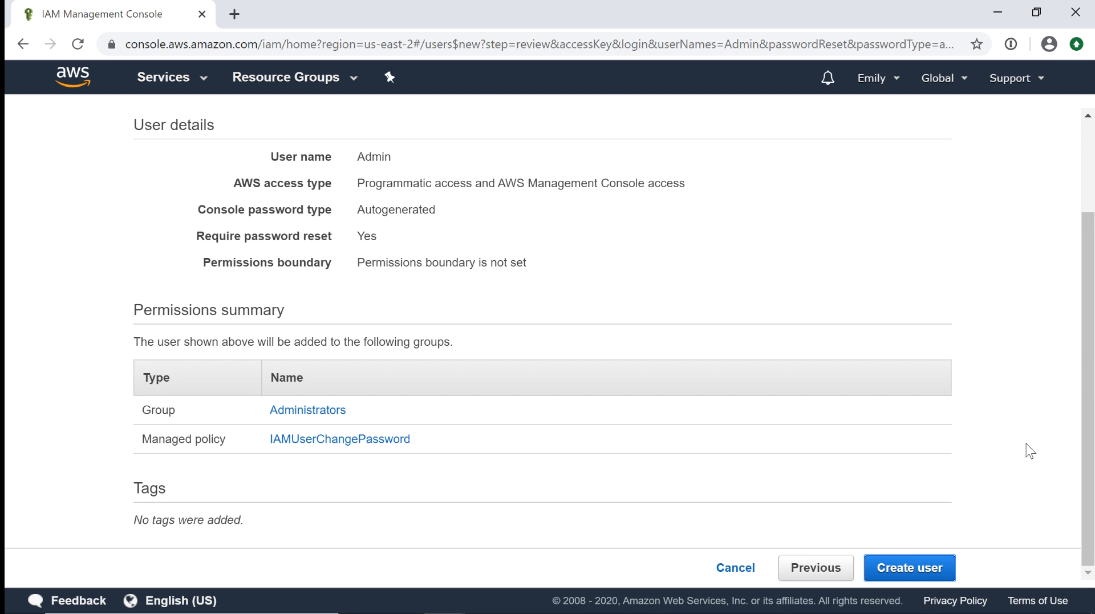
{"action": "scroll", "coordinate": [1028, 451], "scroll_direction": "up", "scroll_amount": 2}
{"action": "scroll", "coordinate": [1027, 450], "scroll_direction": "down", "scroll_amount": 2}
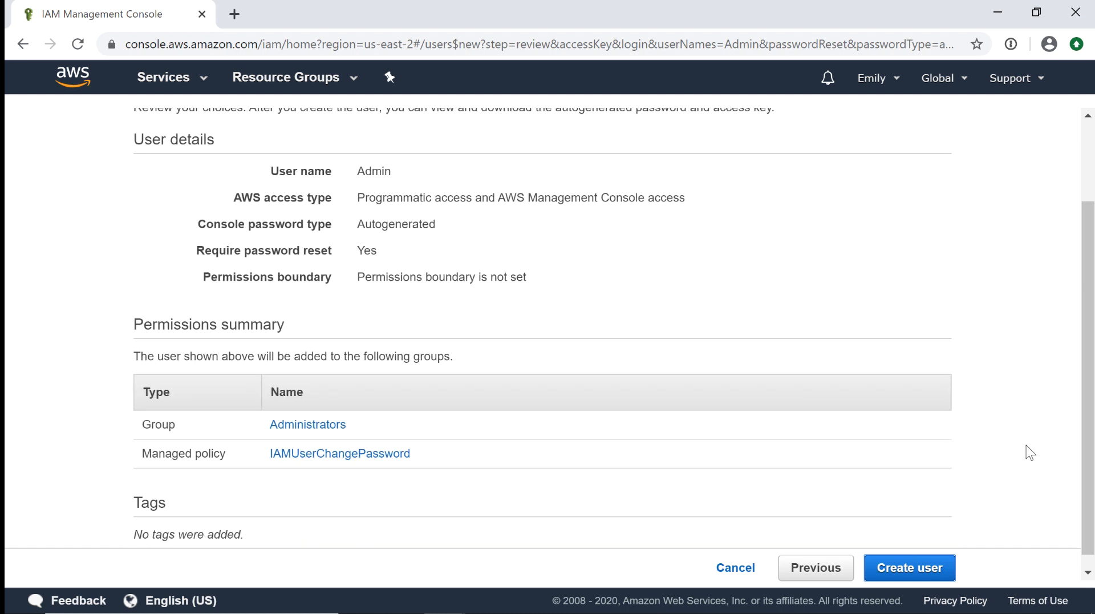
{"action": "left_click", "coordinate": [943, 578]}
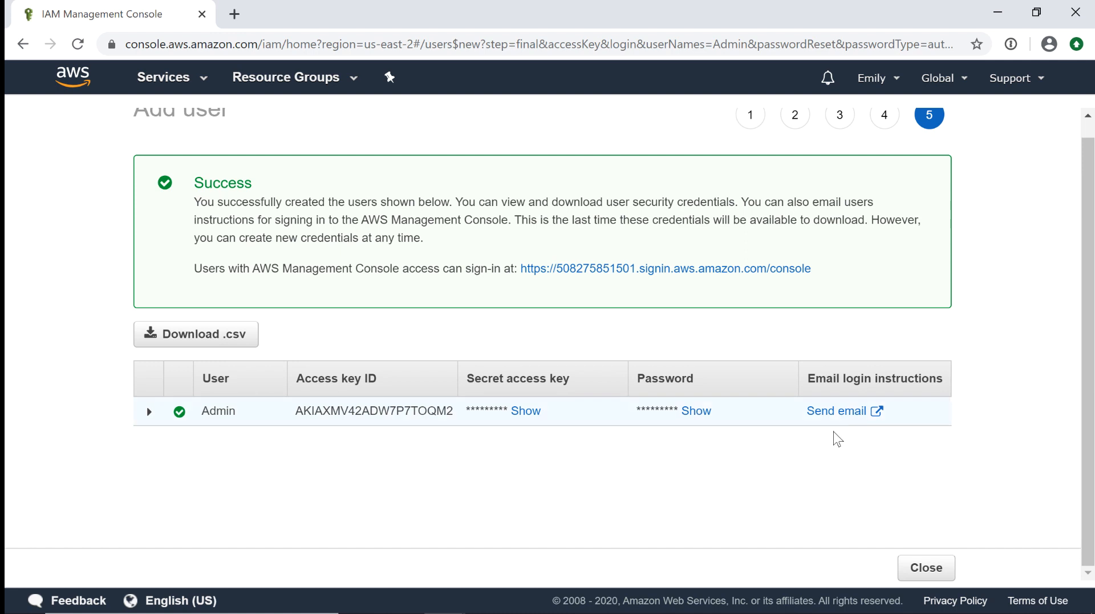
- Download the new user's credentials as a CSV file, and close the wizard to view the user list
{"action": "left_click", "coordinate": [172, 339]}
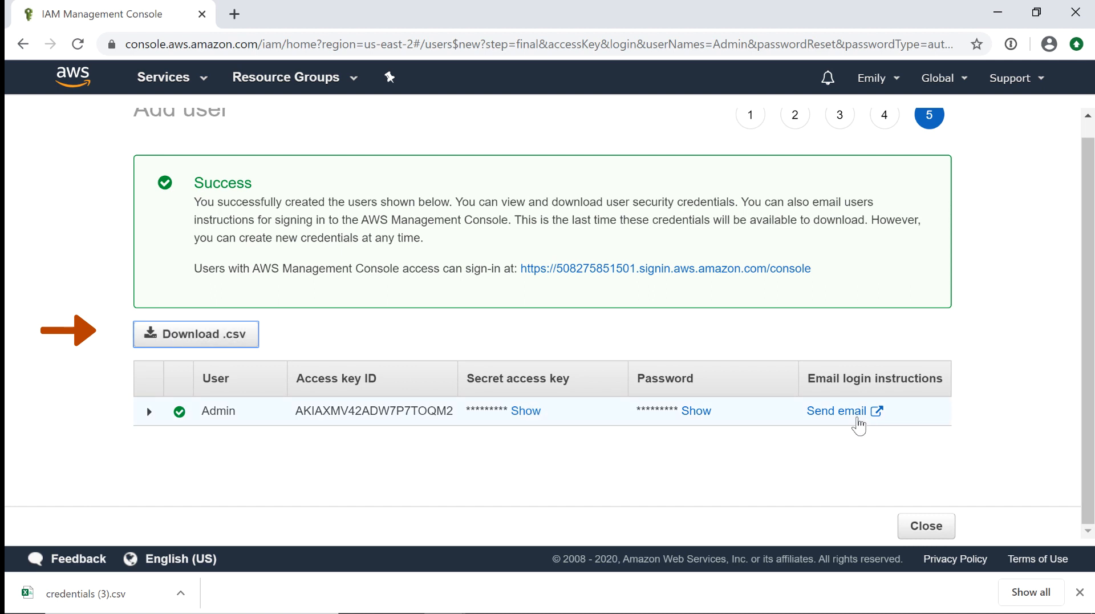
{"action": "left_click", "coordinate": [922, 530]}
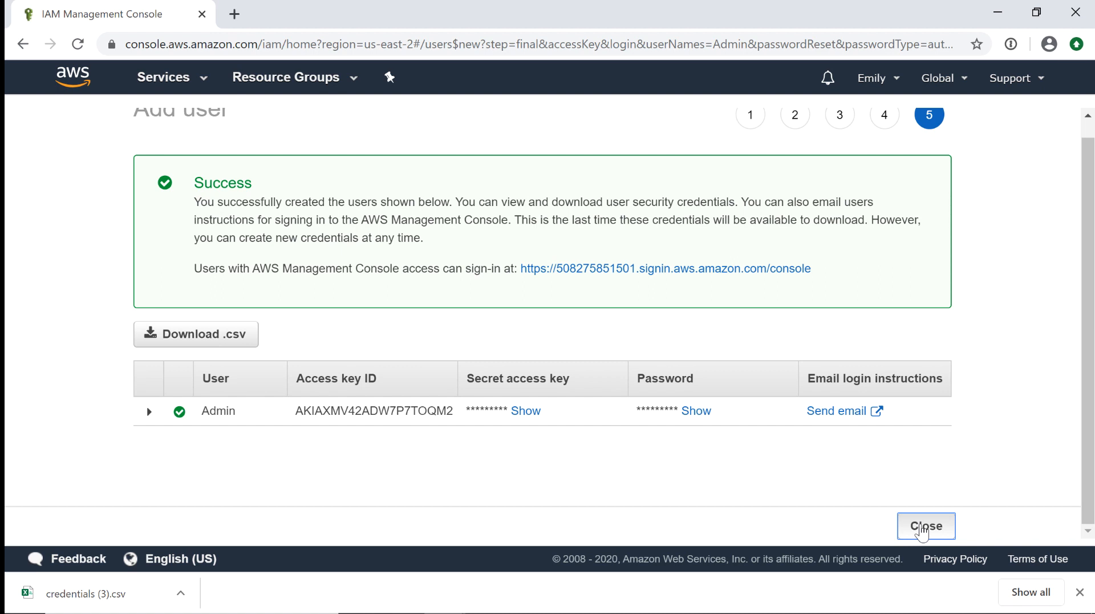
{"action": "left_click", "coordinate": [922, 531]}
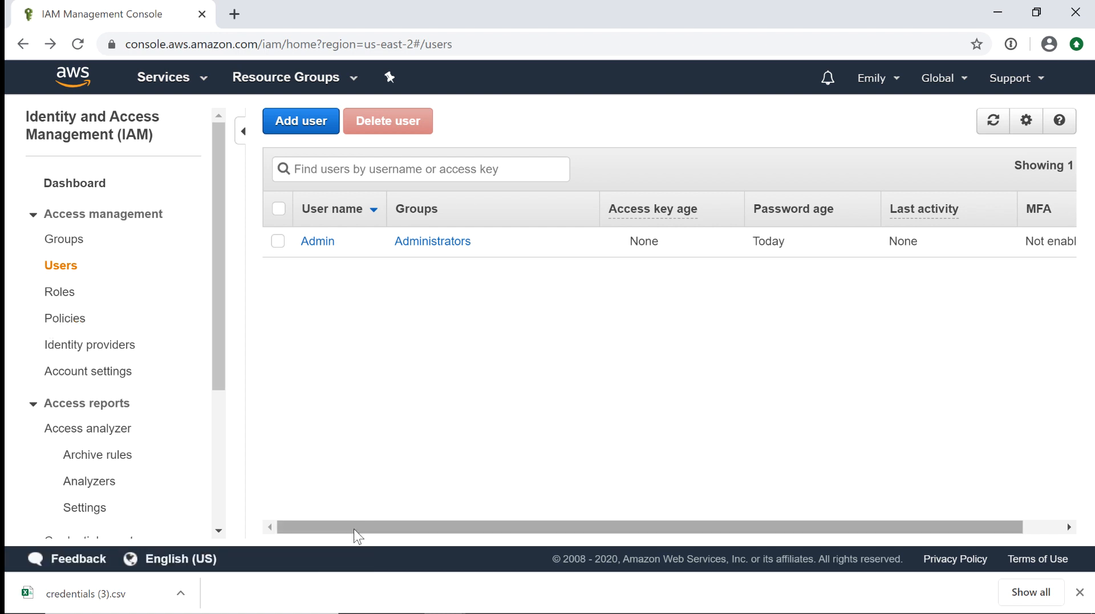
{"action": "left_click_drag", "start_coordinate": [357, 527], "coordinate": [533, 533]}
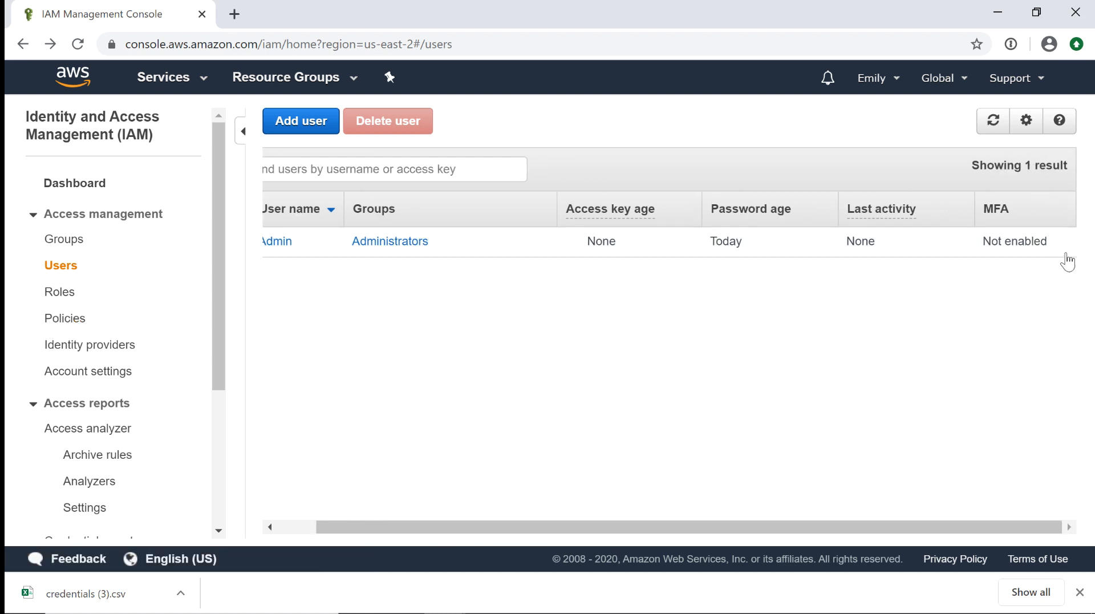
{"action": "left_click_drag", "start_coordinate": [667, 527], "coordinate": [513, 551]}
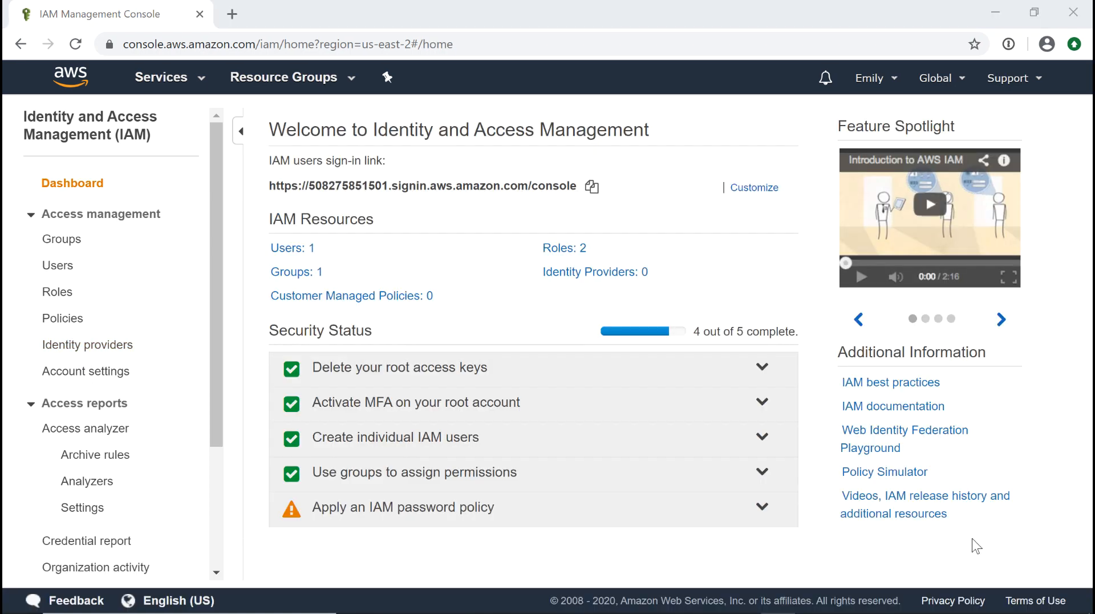
- Set up an account password policy requiring at least one uppercase letter, one lowercase letter and one number
{"action": "left_click", "coordinate": [437, 513]}
{"action": "scroll", "coordinate": [500, 546], "scroll_direction": "down", "scroll_amount": 1}
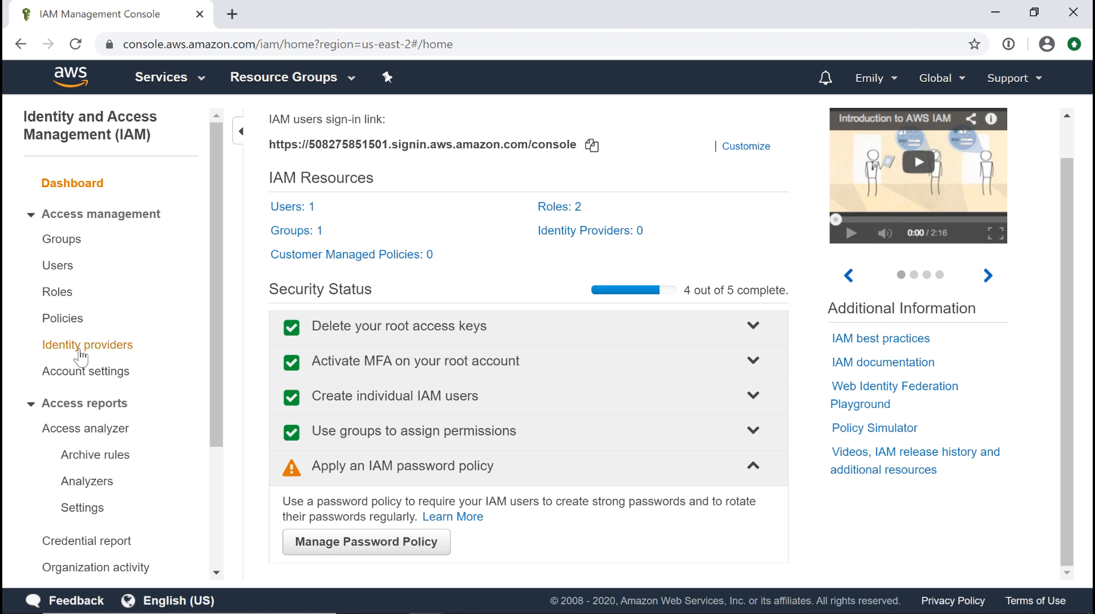
{"action": "left_click", "coordinate": [67, 371]}
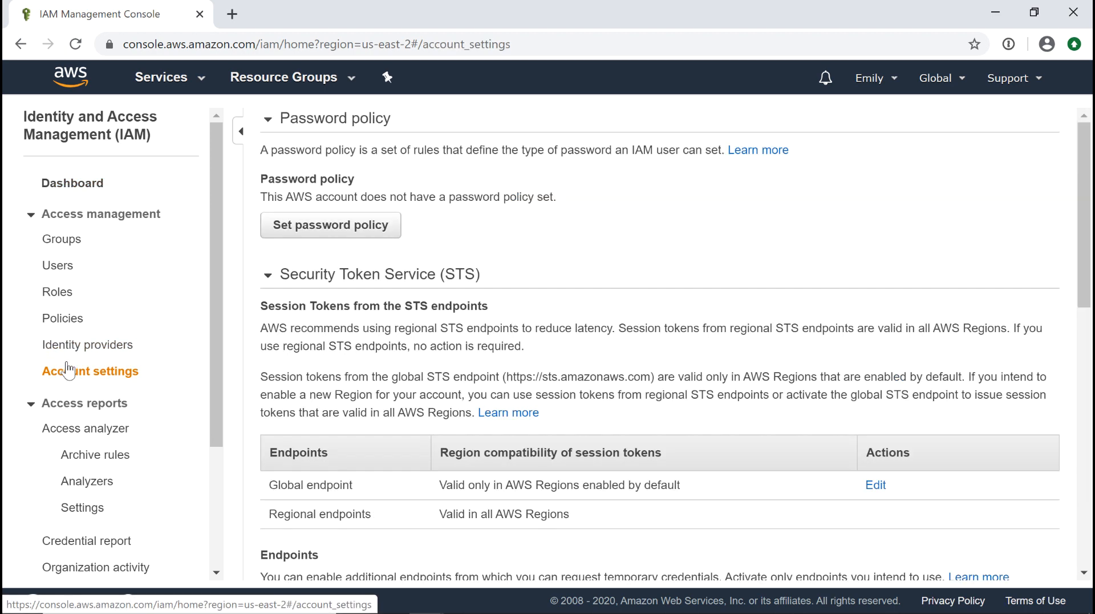
{"action": "left_click", "coordinate": [315, 228]}
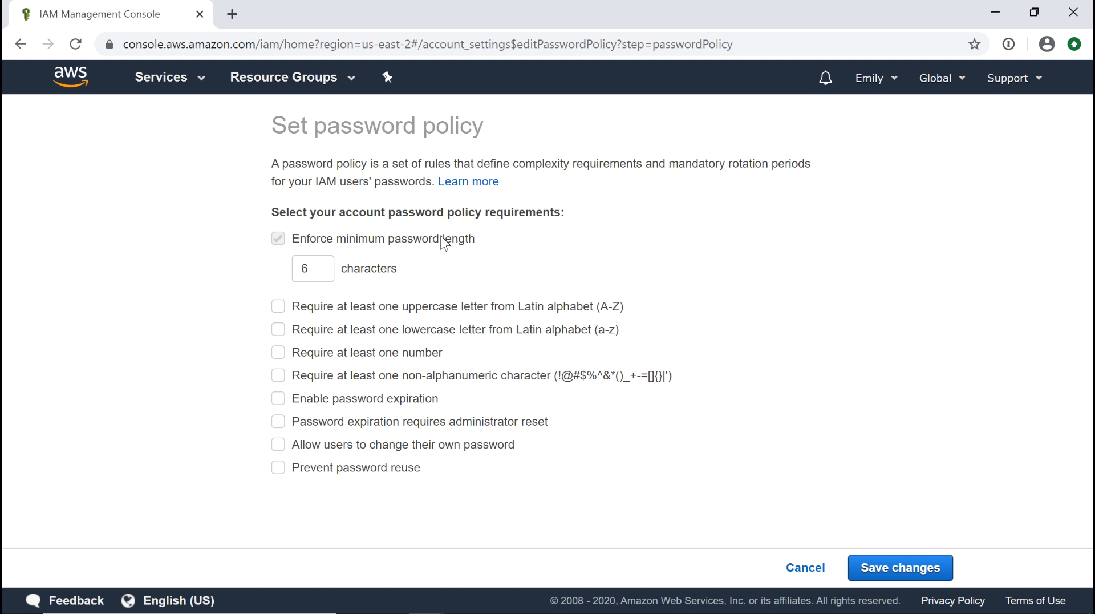
{"action": "left_click", "coordinate": [278, 307]}
{"action": "left_click", "coordinate": [278, 330]}
{"action": "left_click", "coordinate": [278, 353]}
{"action": "left_click", "coordinate": [278, 398]}
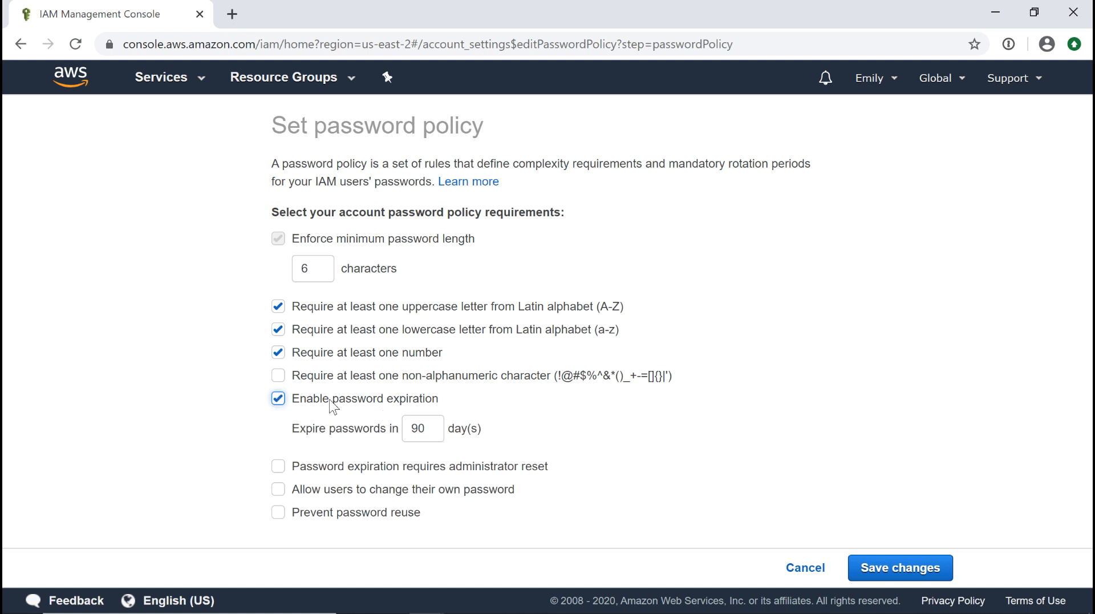
{"action": "left_click", "coordinate": [432, 428]}
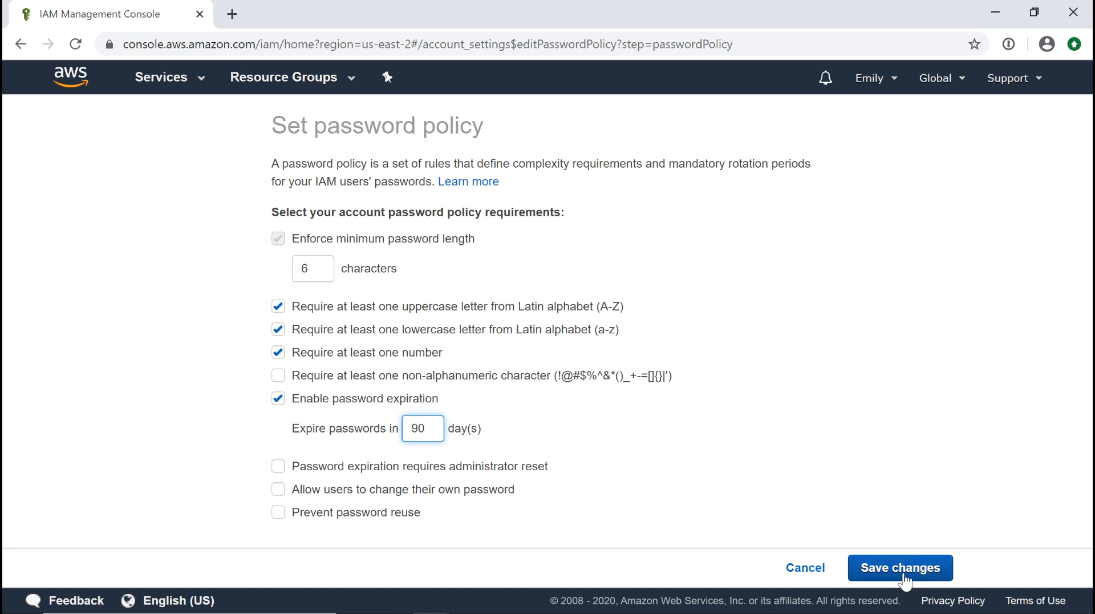
{"action": "left_click_drag", "start_coordinate": [429, 428], "coordinate": [410, 427]}
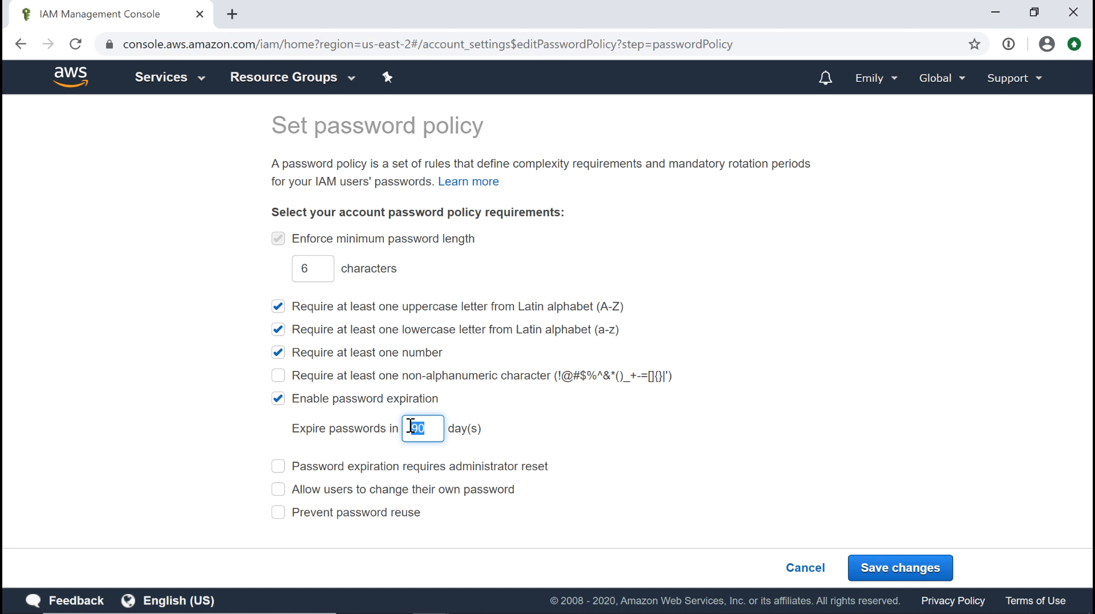
{"action": "key", "text": "BackSpace"}
{"action": "left_click", "coordinate": [278, 399]}
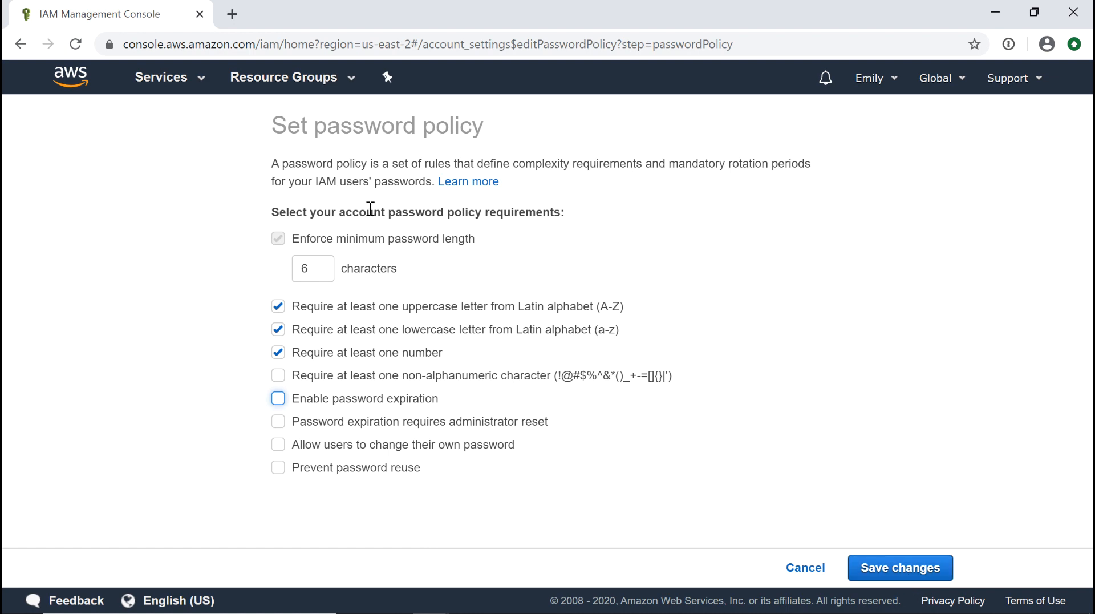
- Save the password policy and return to the IAM dashboard
{"action": "left_click", "coordinate": [882, 566]}
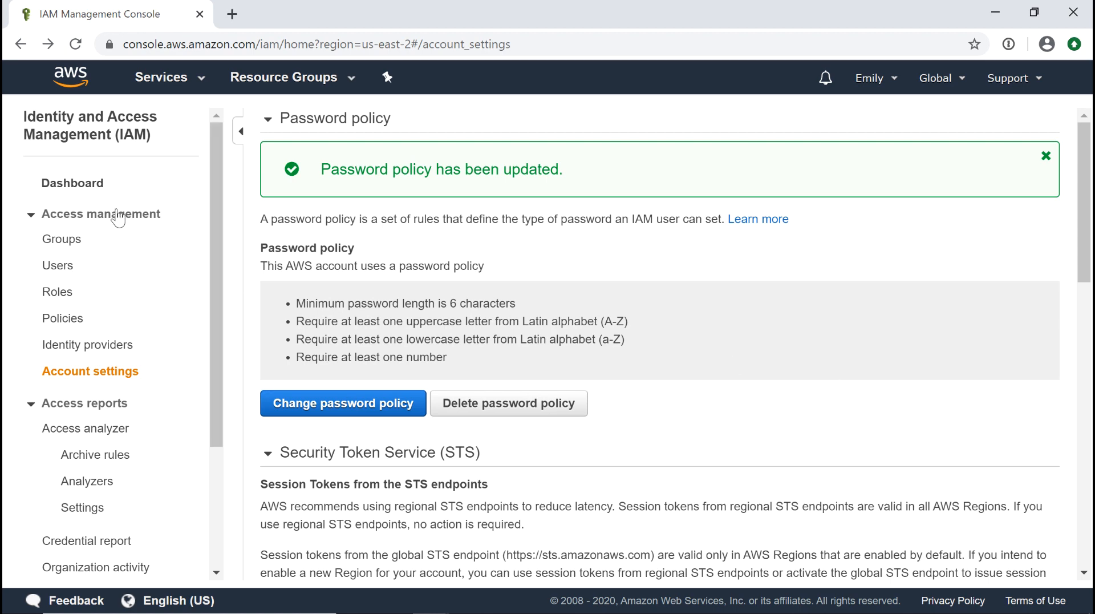
{"action": "left_click", "coordinate": [87, 188]}
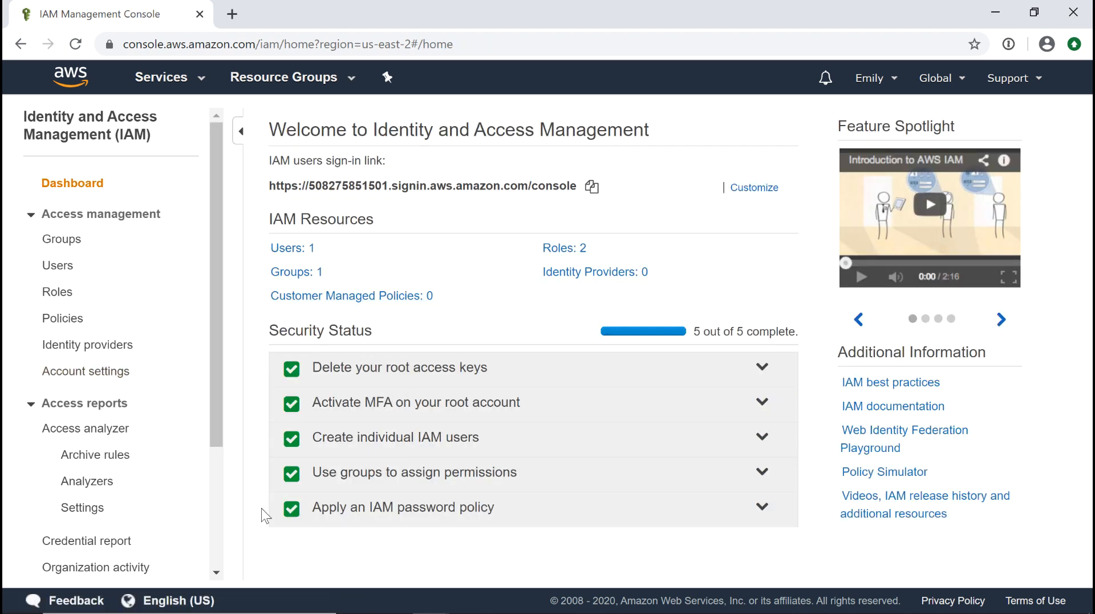